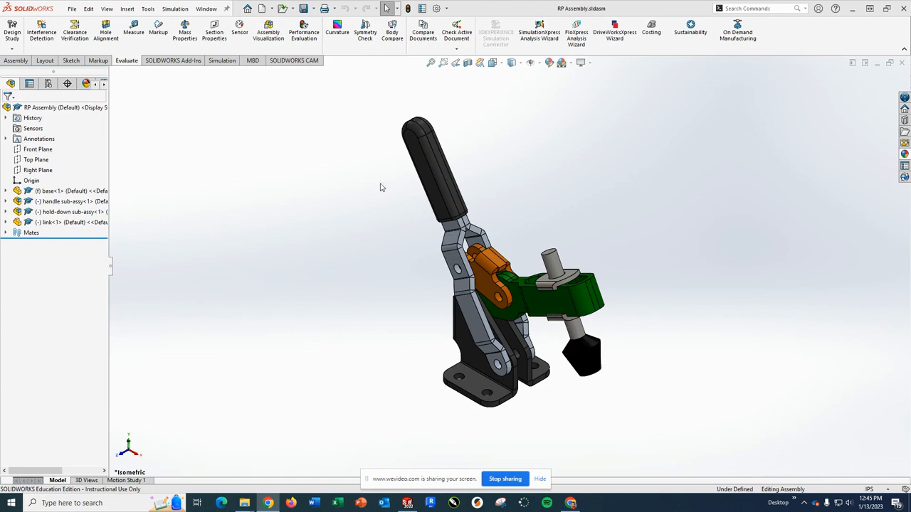
Swing the clamp's handle toward the hold-down arm to lower the bolt and clear the selection
drag(435, 179, 466, 164)
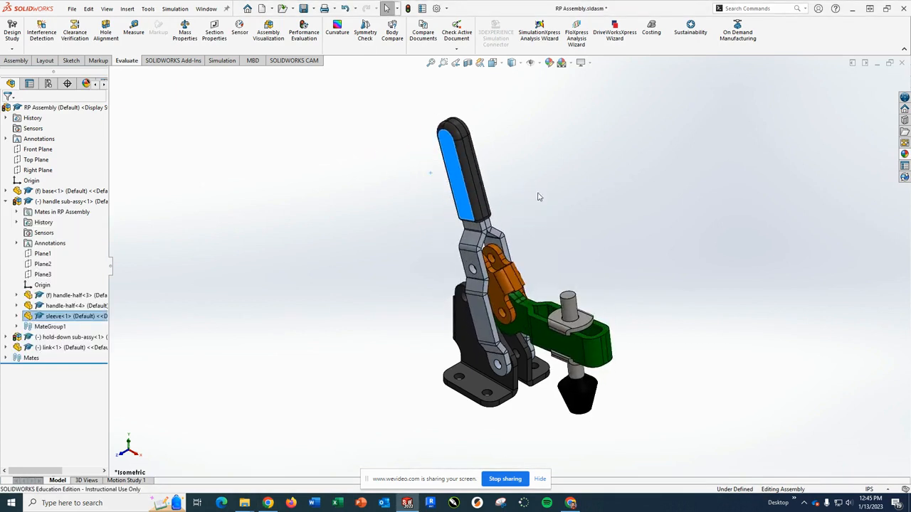
click(753, 250)
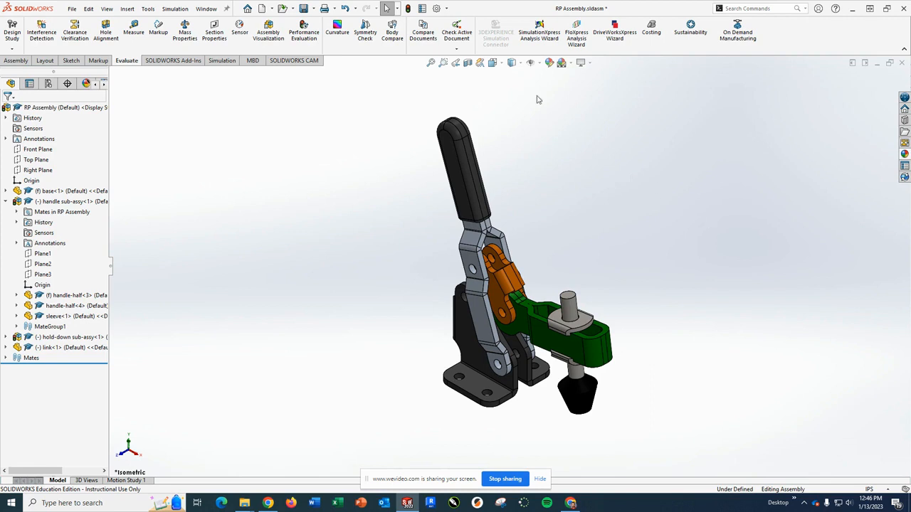
click(7, 202)
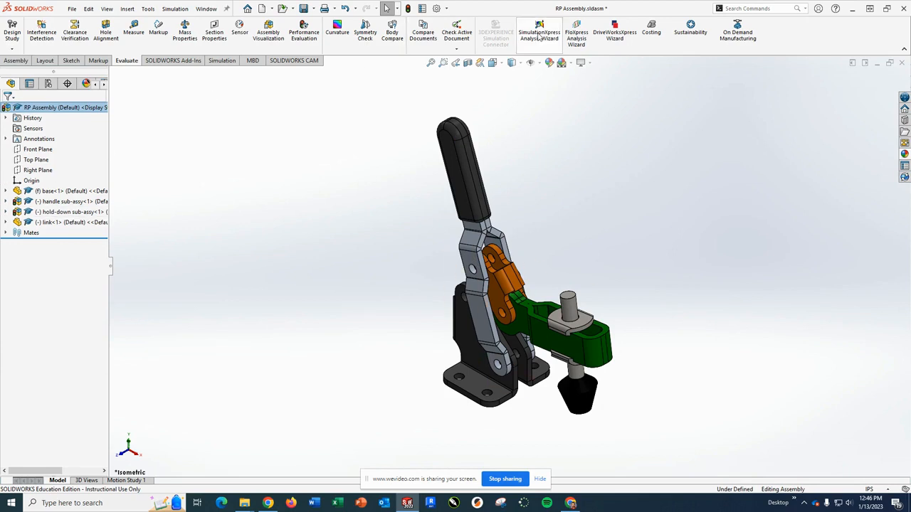
click(381, 148)
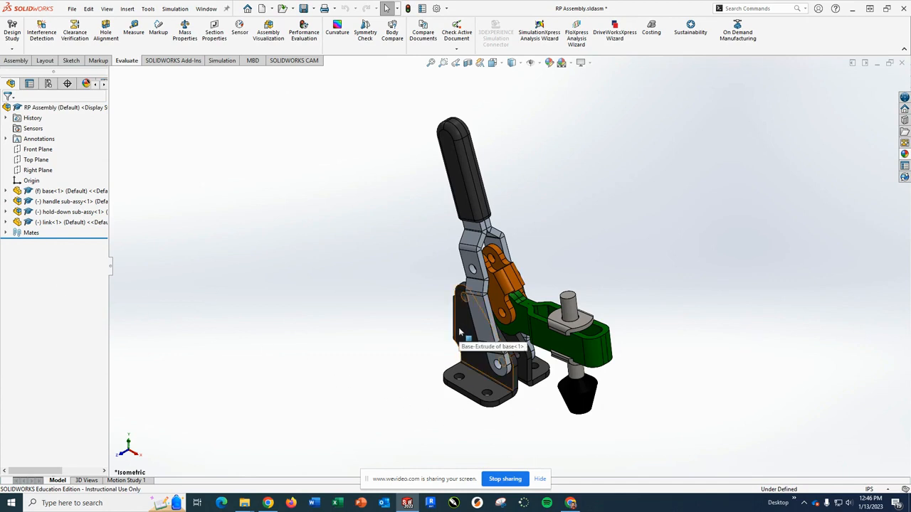
Replace the base component with base2.SLDPRT from the RP Parts folder, matching the configuration name and re-attaching mates
right_click(45, 194)
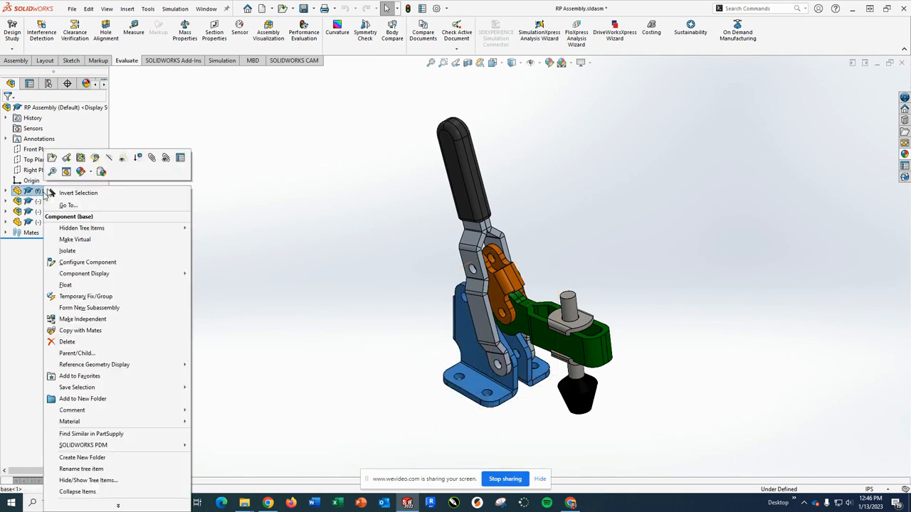
click(119, 505)
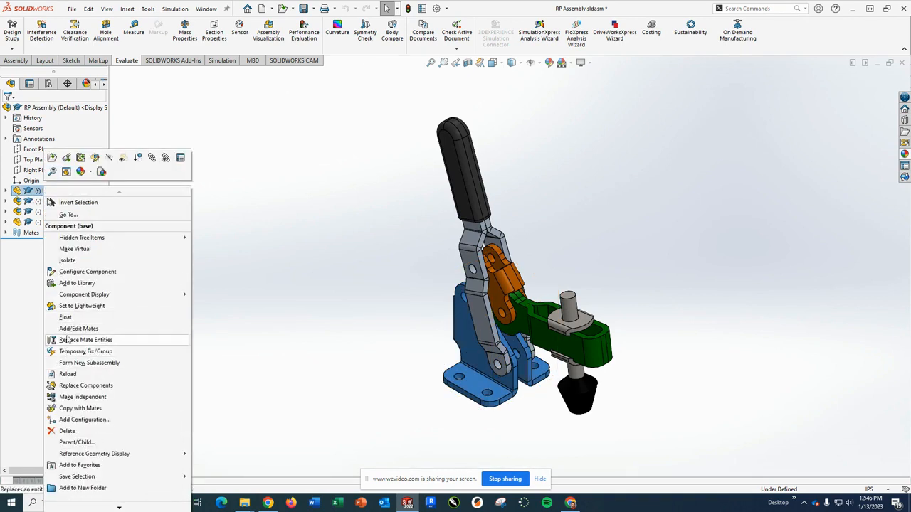
click(84, 387)
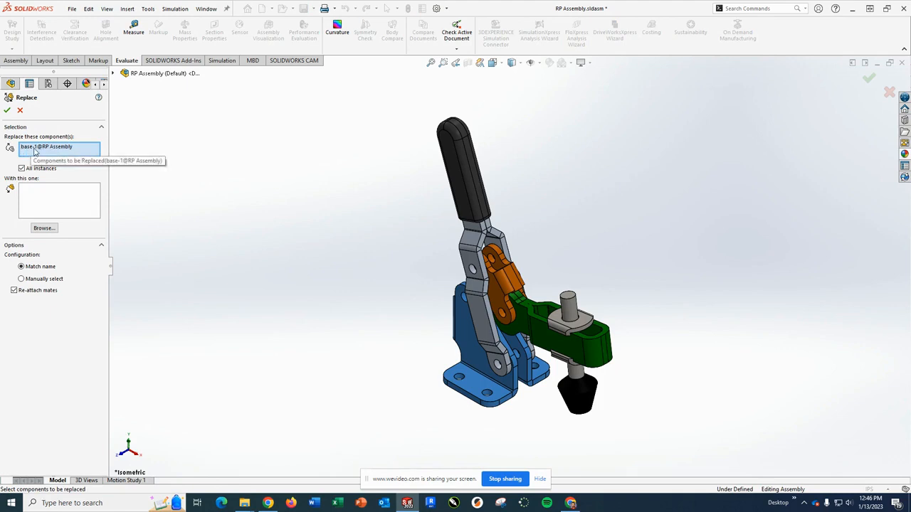
click(44, 227)
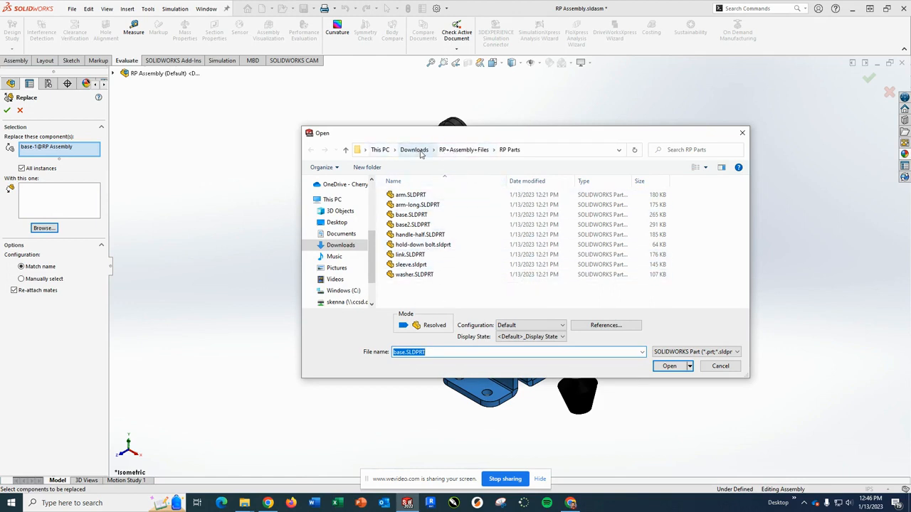
click(463, 150)
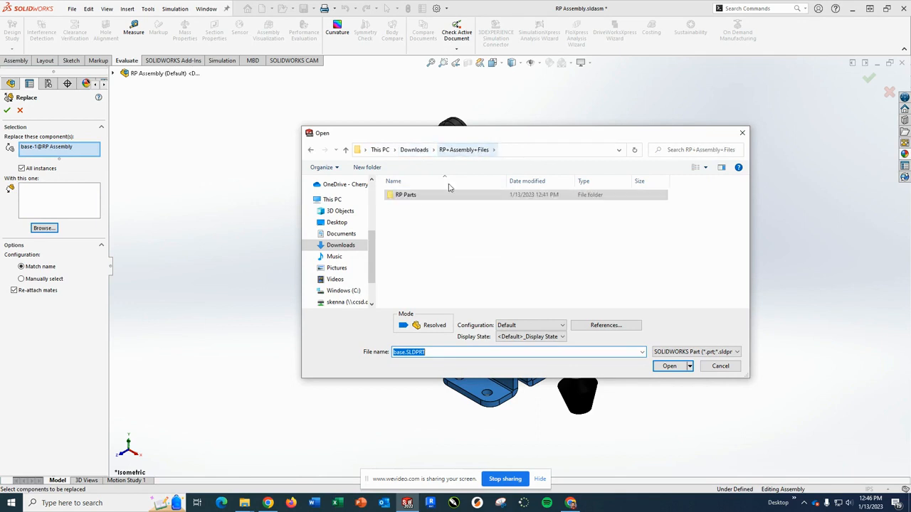
double_click(405, 195)
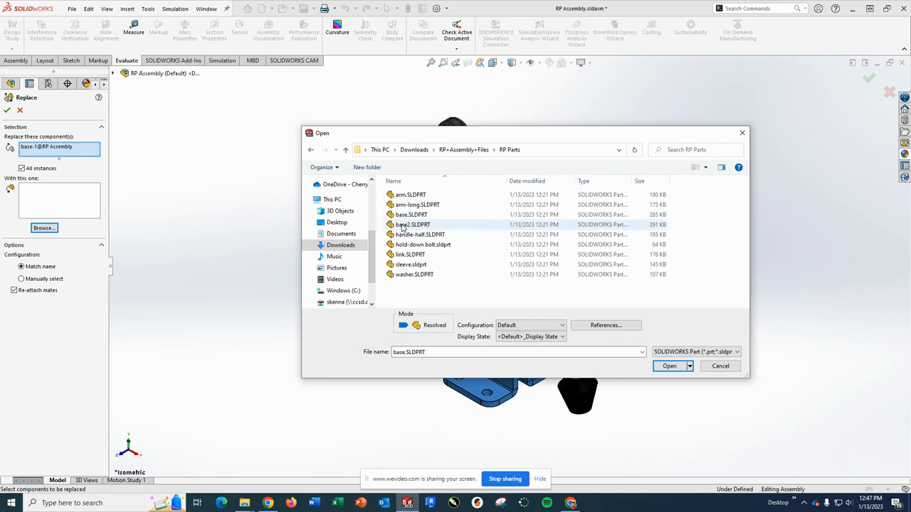
click(403, 226)
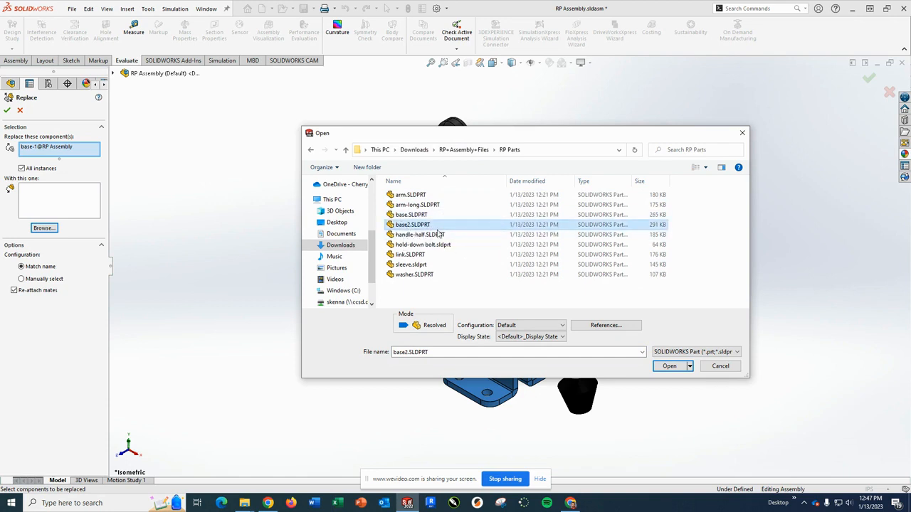
click(670, 366)
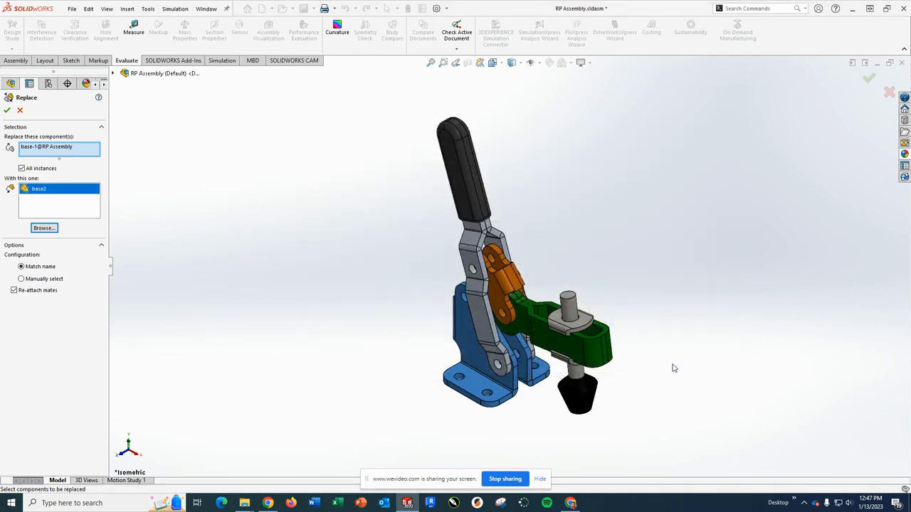
click(7, 111)
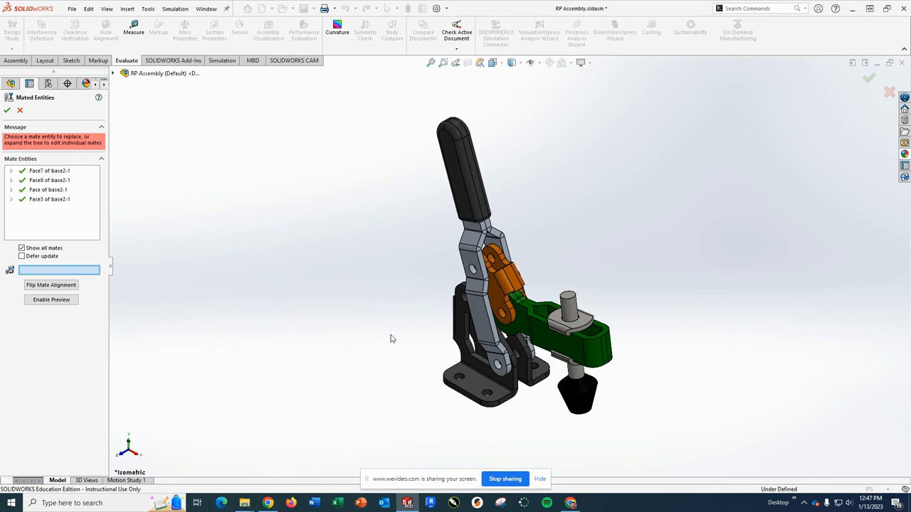
Examine the Coincident2 mate under Face3 of base2, close the mated entities review and restore the assembly window to full size
middle_drag(420, 342, 444, 308)
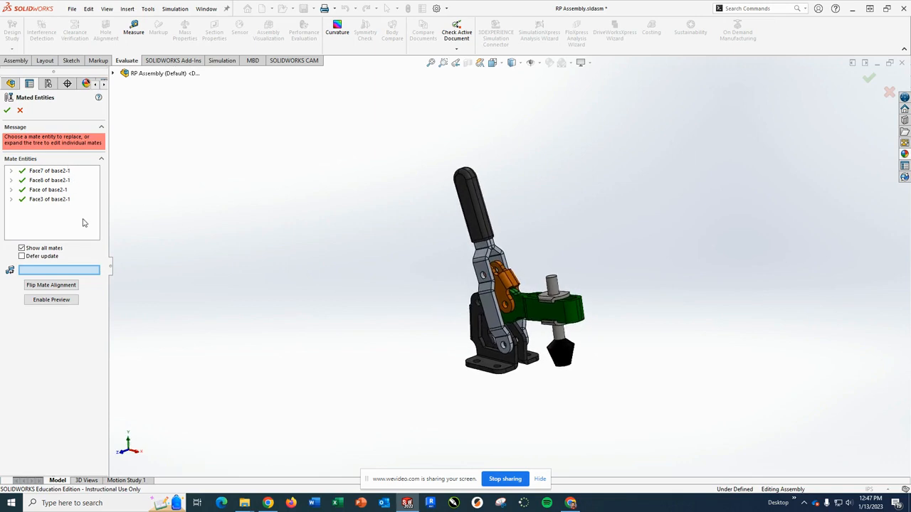
click(23, 202)
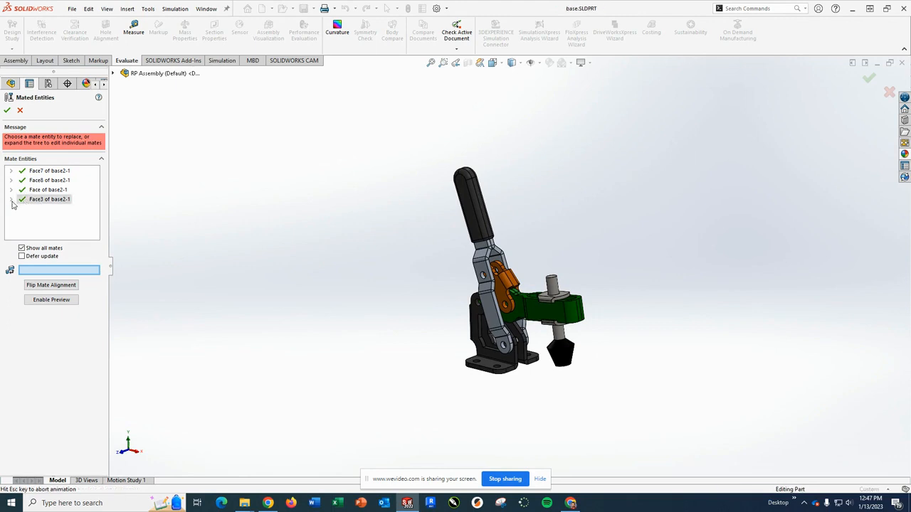
click(13, 203)
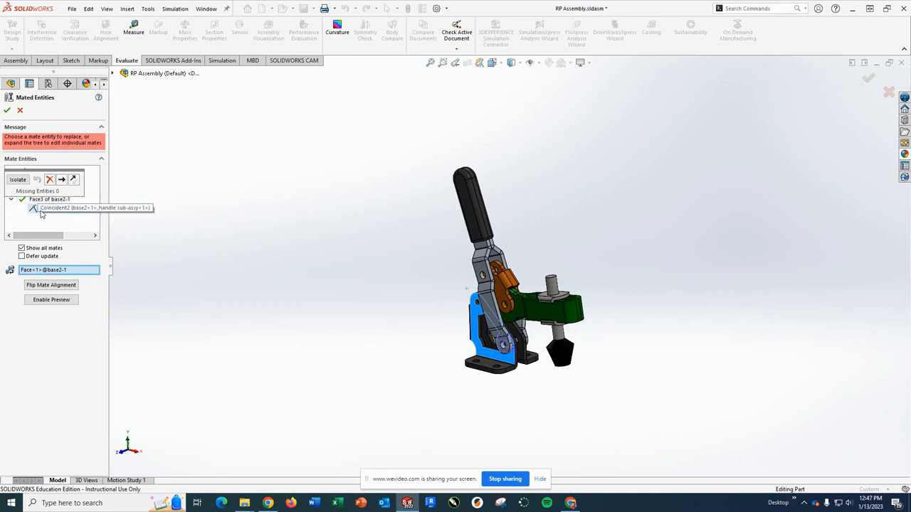
click(41, 212)
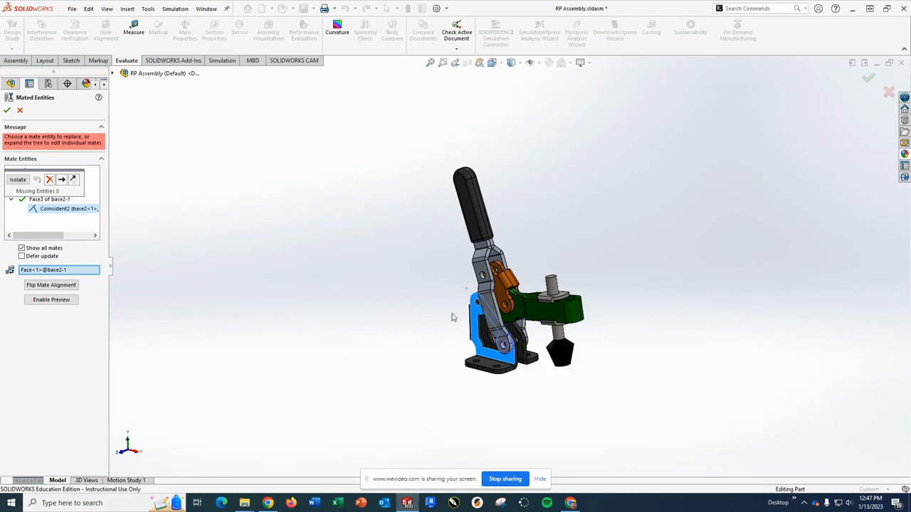
click(21, 110)
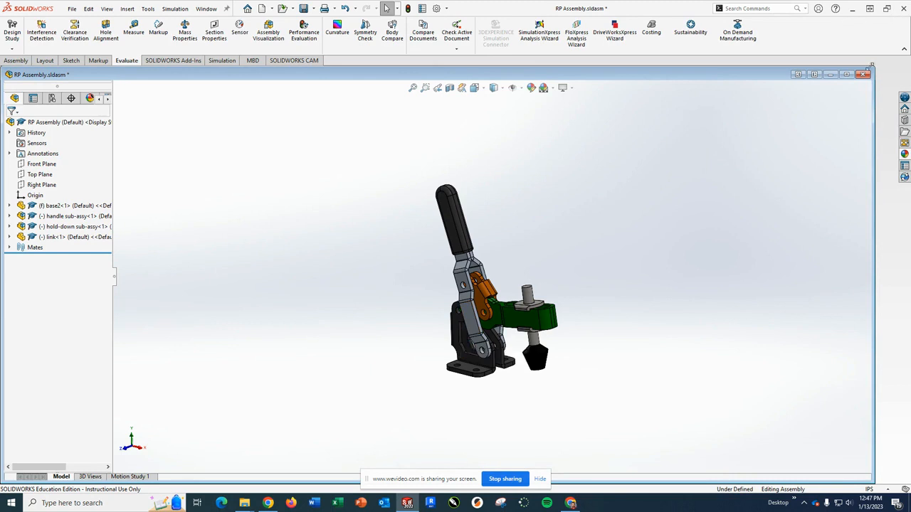
click(847, 76)
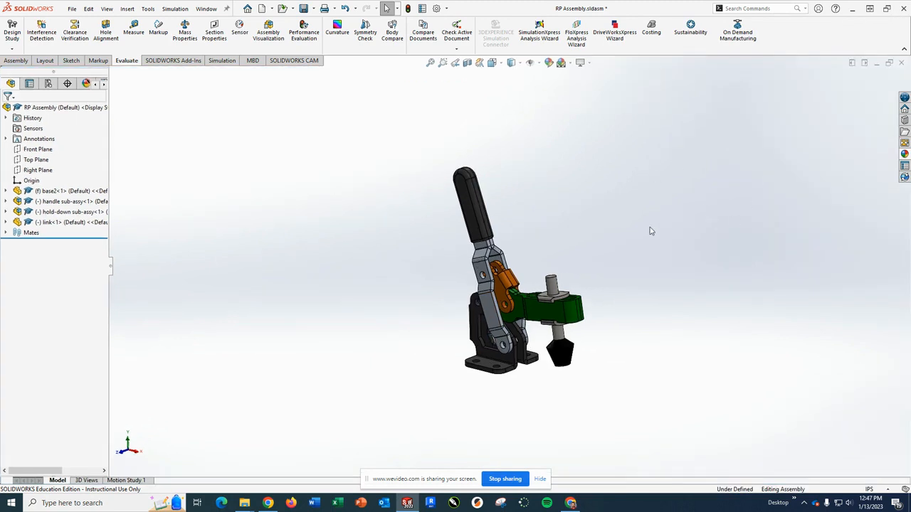
Replace the hold-down sub-assembly with long-hold-down sub-assy.SLDASM, re-attaching its mates and accepting the mated entities
middle_drag(550, 360, 557, 335)
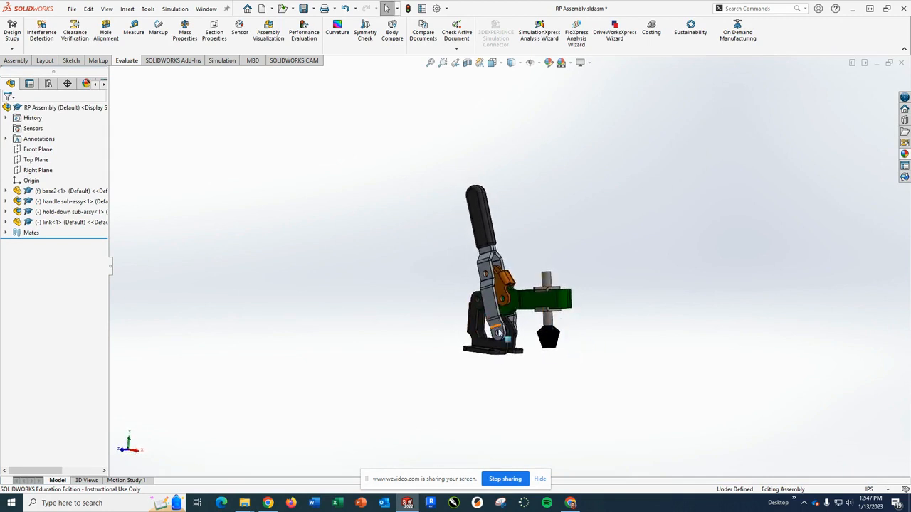
right_click(47, 214)
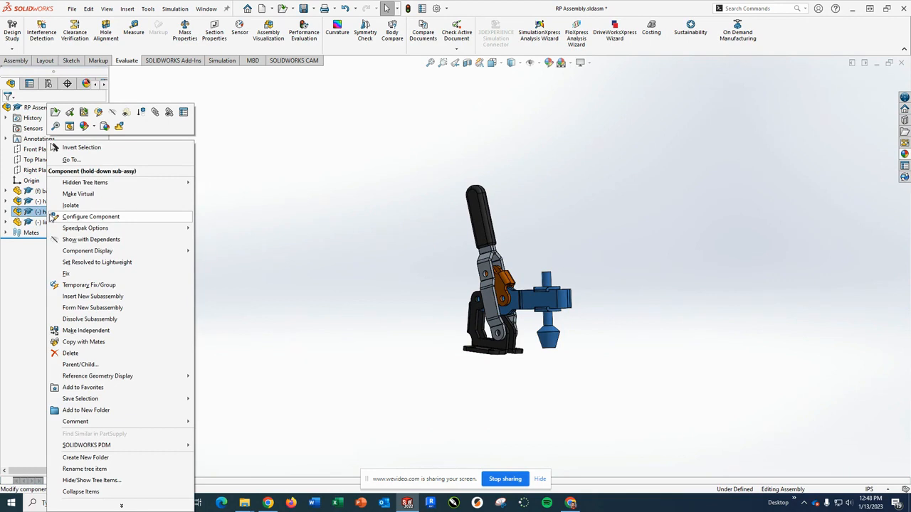
click(121, 505)
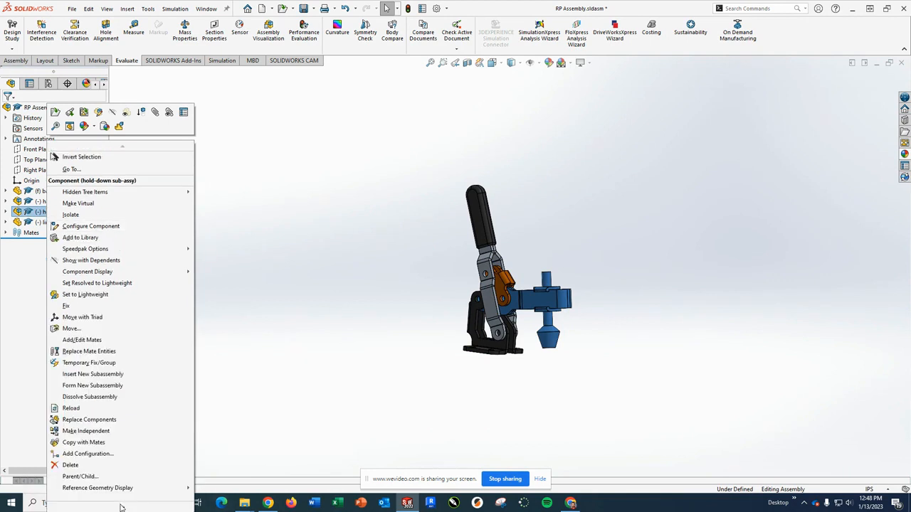
click(84, 420)
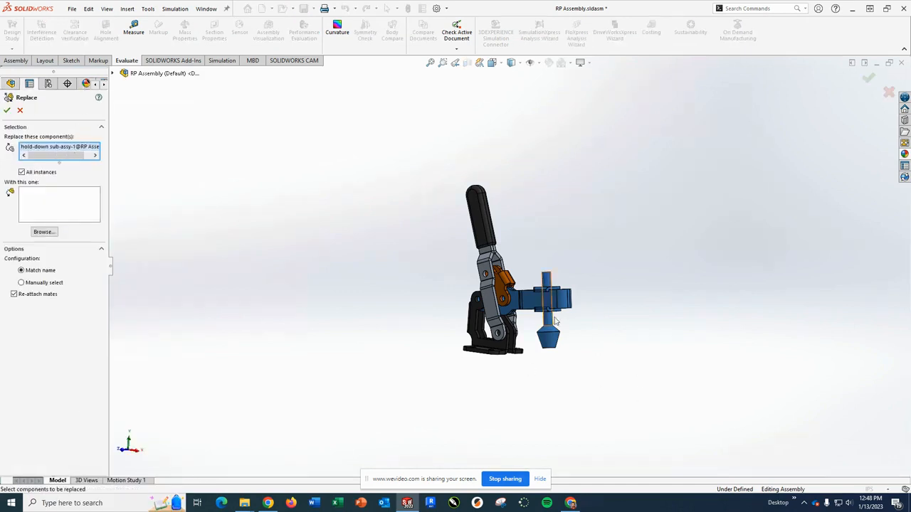
click(45, 233)
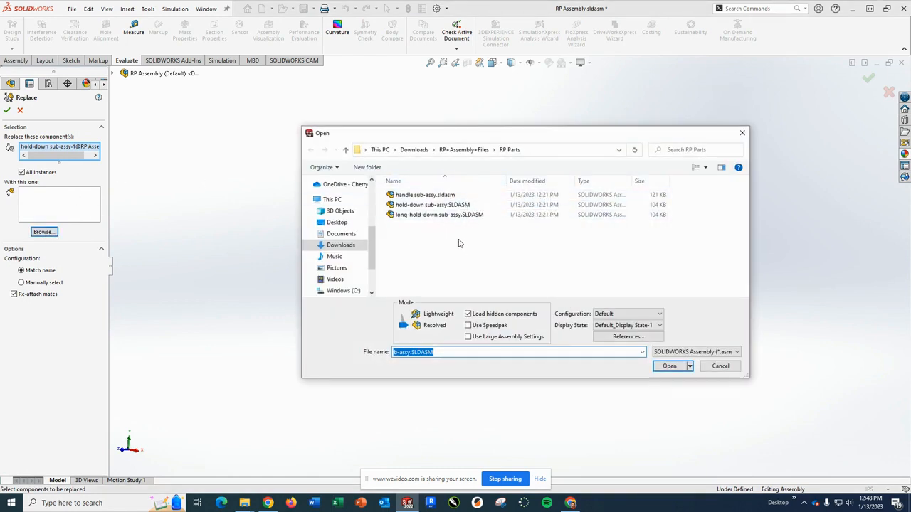
click(413, 216)
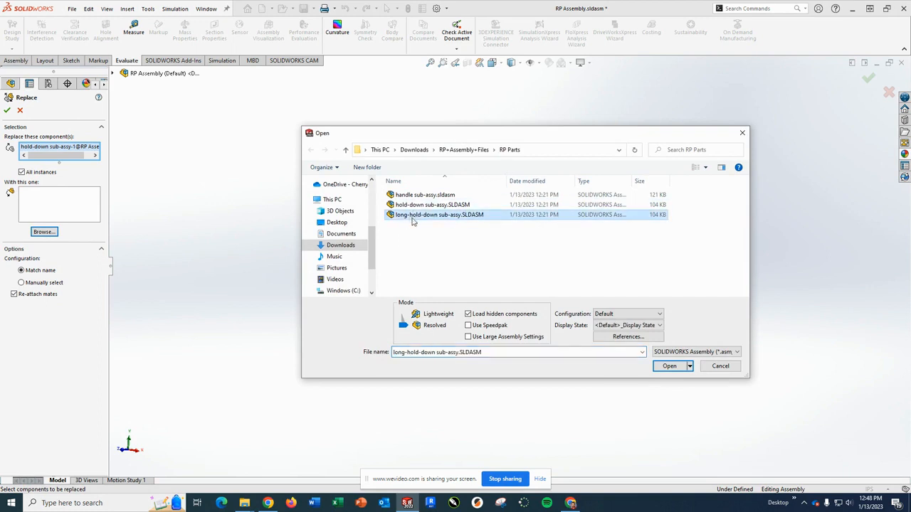
click(675, 367)
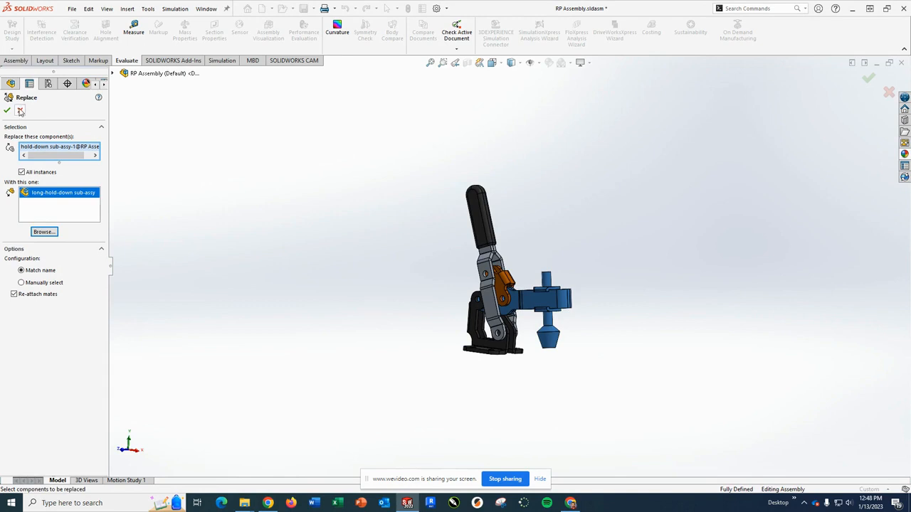
click(8, 111)
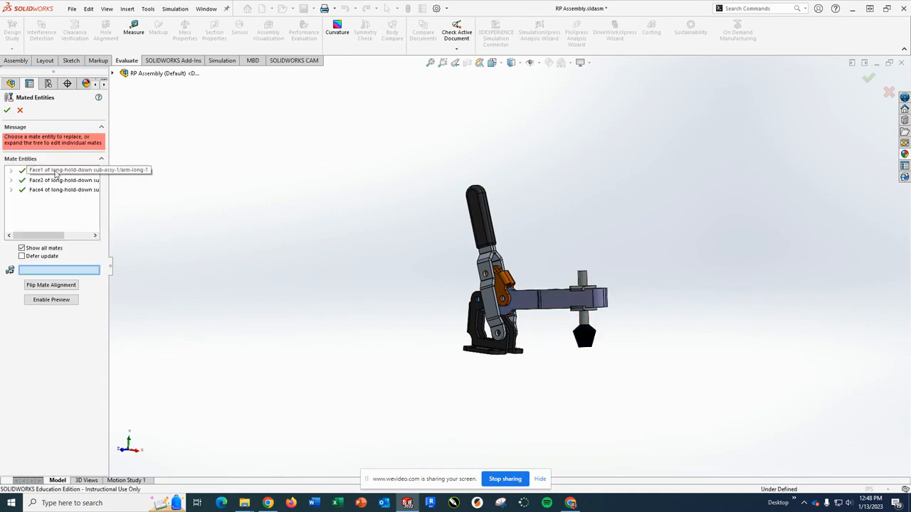
click(8, 111)
Move the handle to test the linkage and examine the clamp with its new base and long arm from several sides
middle_drag(687, 290, 456, 212)
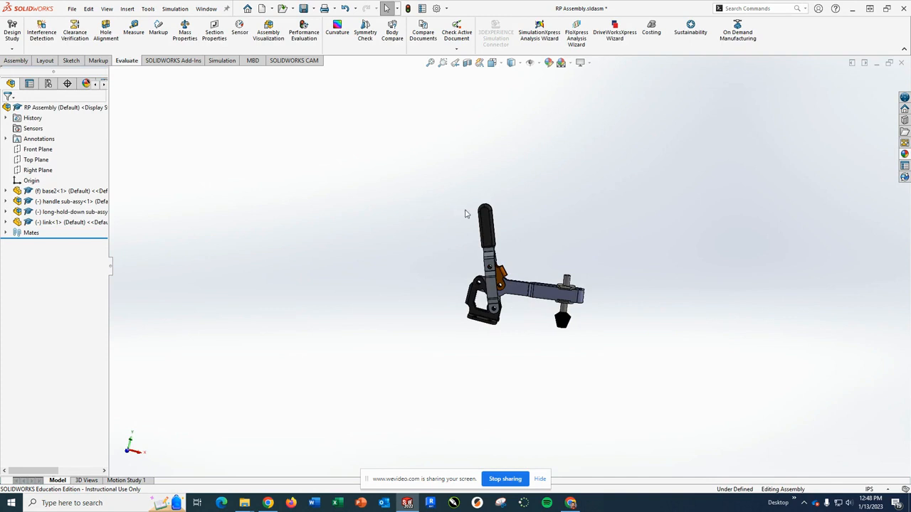
drag(487, 224, 488, 253)
click(685, 294)
middle_drag(685, 294, 604, 281)
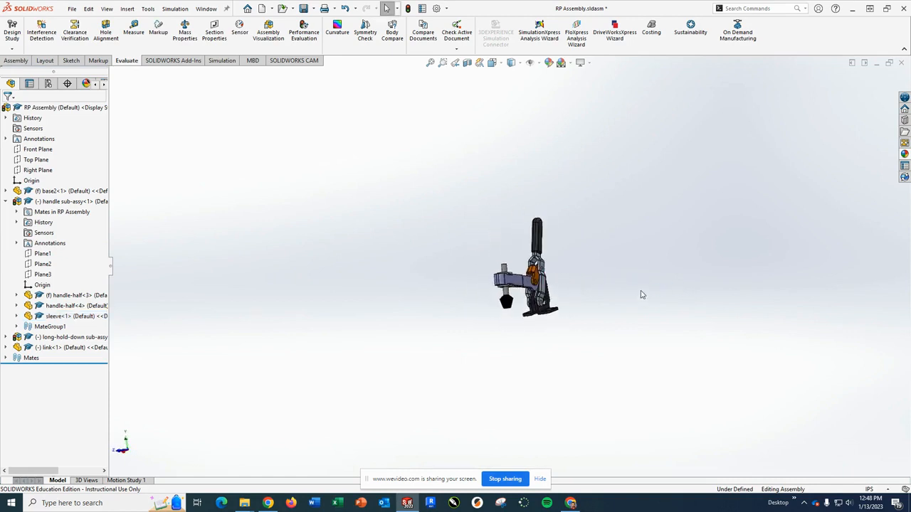
middle_drag(577, 309, 661, 318)
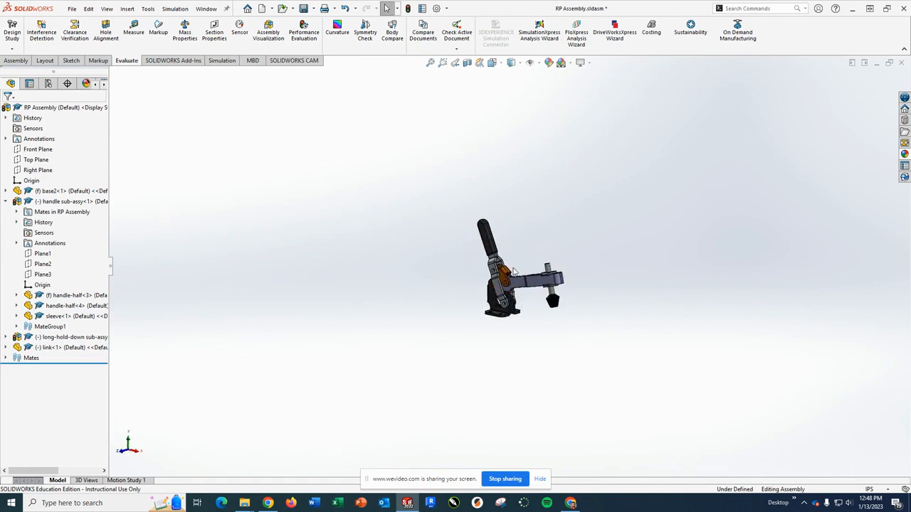
scroll(530, 273, down, 2)
scroll(506, 252, down, 3)
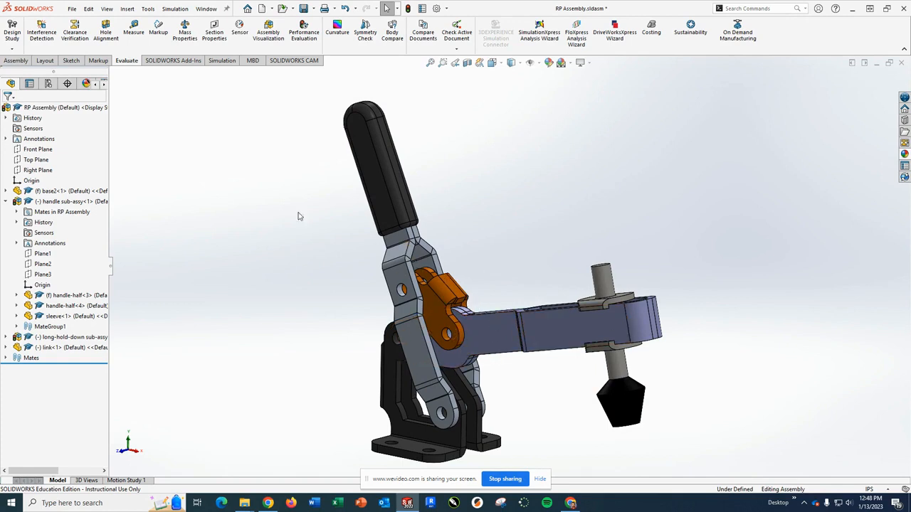
mouse_move(707, 307)
middle_down()
mouse_move(675, 298)
mouse_move(597, 312)
mouse_move(701, 309)
middle_up()
scroll(582, 334, down, 2)
scroll(582, 336, up, 5)
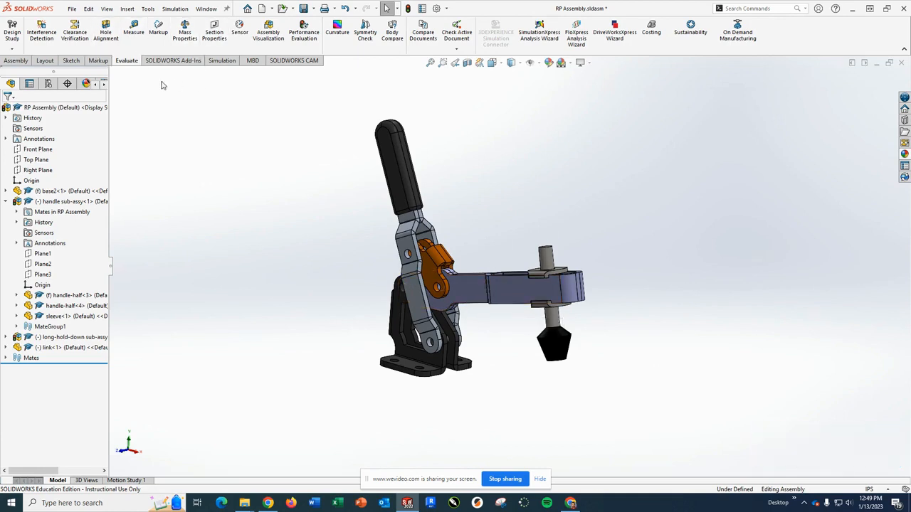
Rebuild RP Assembly and review its mass properties and the custom unit options, leaving the options unchanged
click(185, 36)
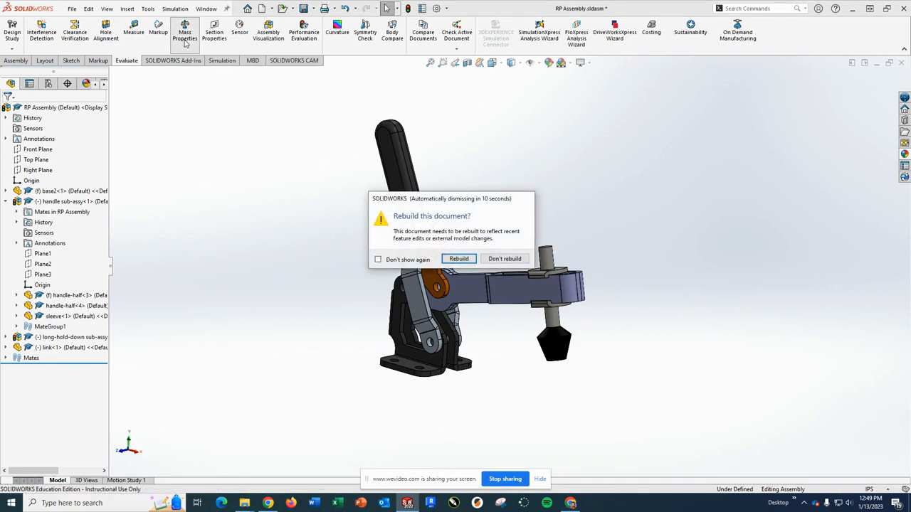
click(455, 260)
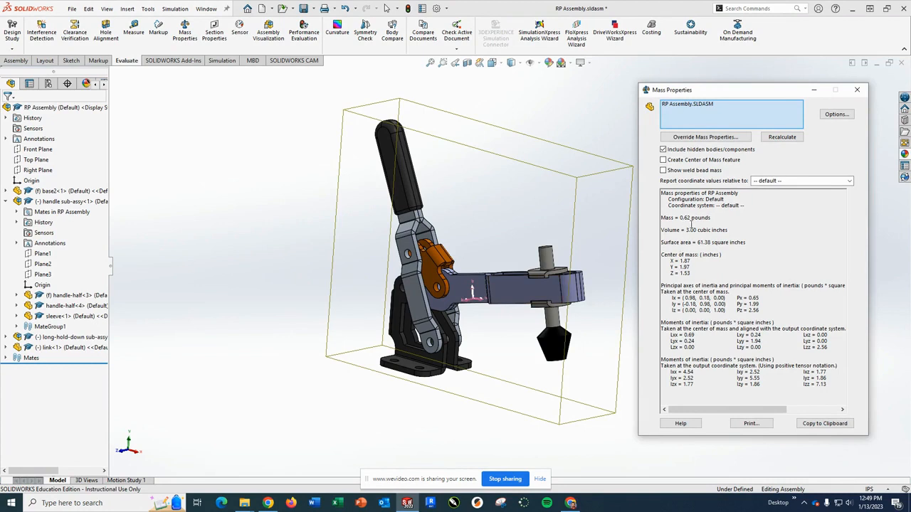
click(836, 114)
click(82, 92)
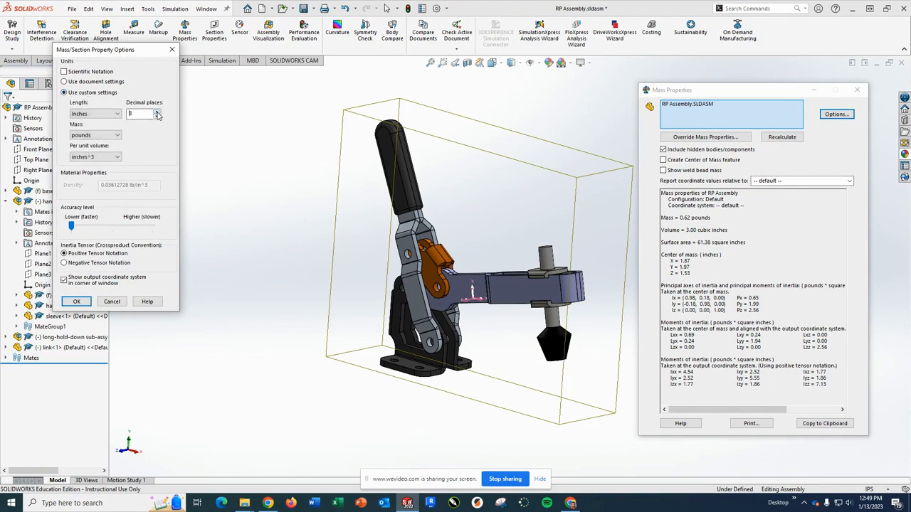
click(172, 49)
click(857, 90)
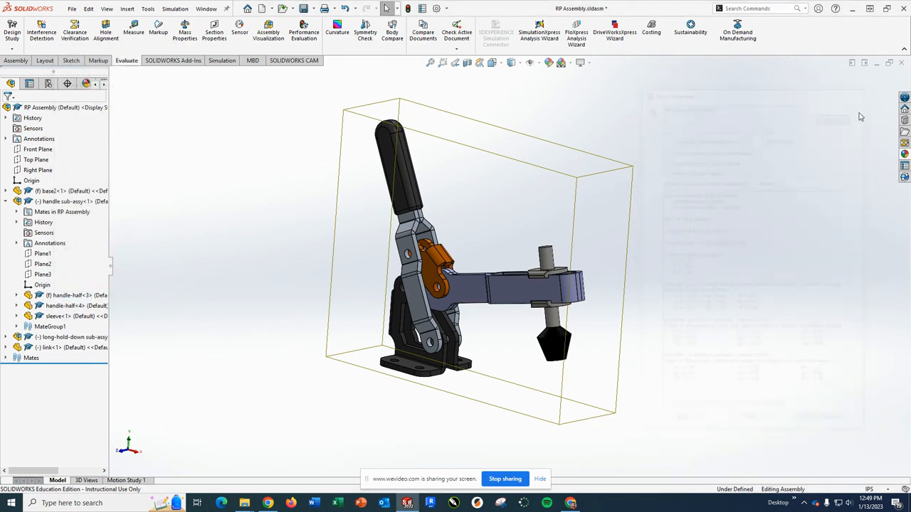
Change the assembly's document units to MMGS (millimeter, gram, second) and review its mass properties in these units
click(882, 489)
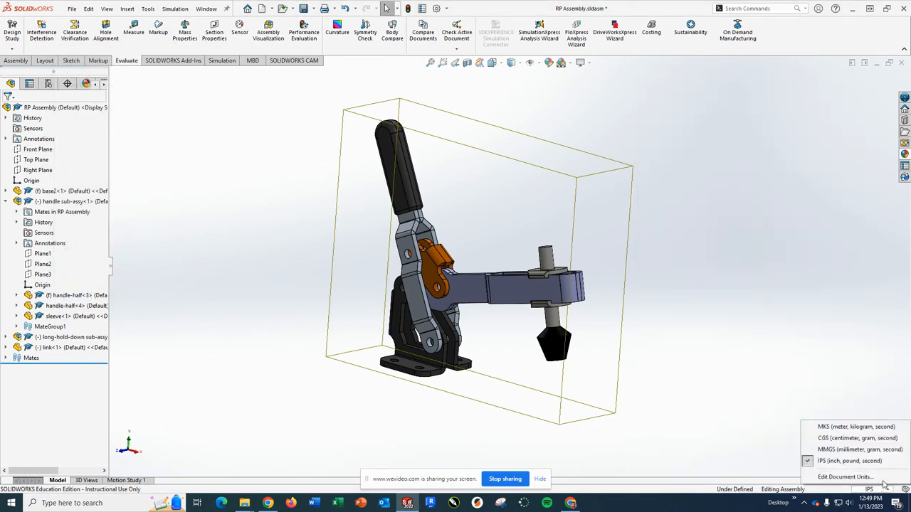
click(842, 450)
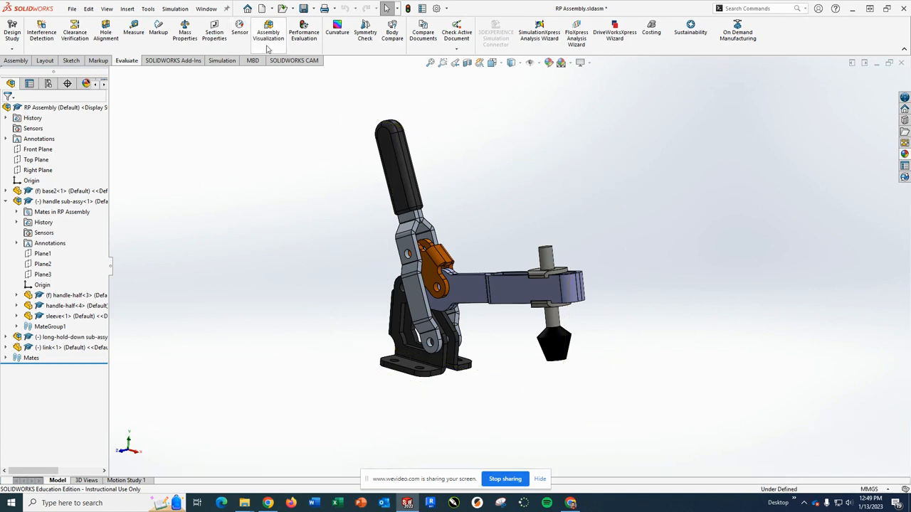
click(185, 34)
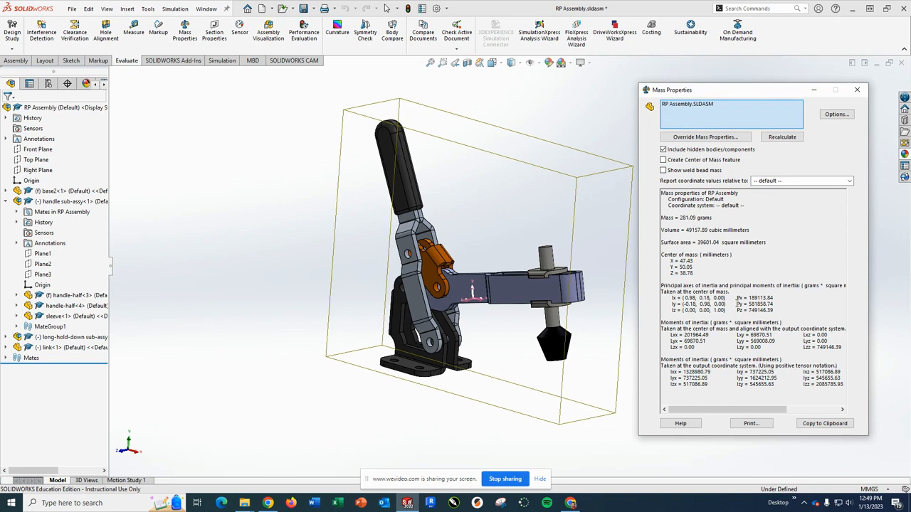
click(856, 89)
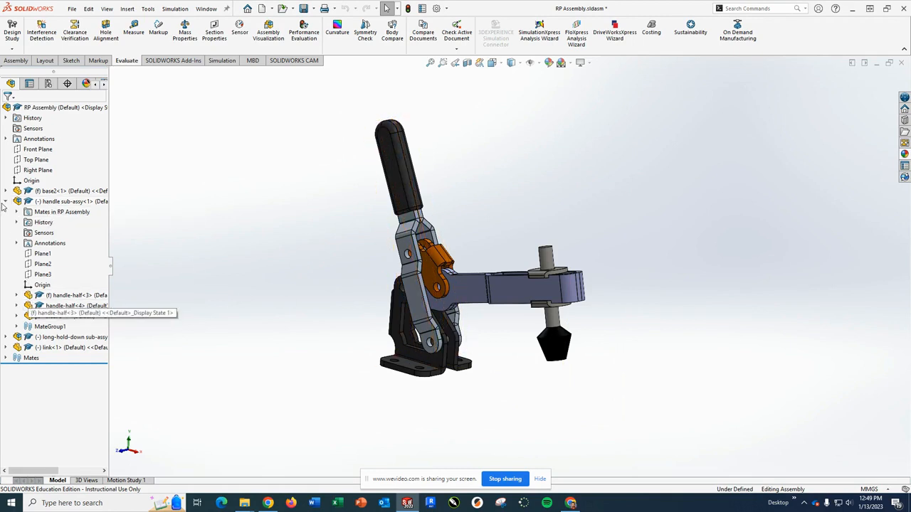
Collapse the handle sub-assembly in the tree and open the long-hold-down sub-assembly in its own window
click(5, 202)
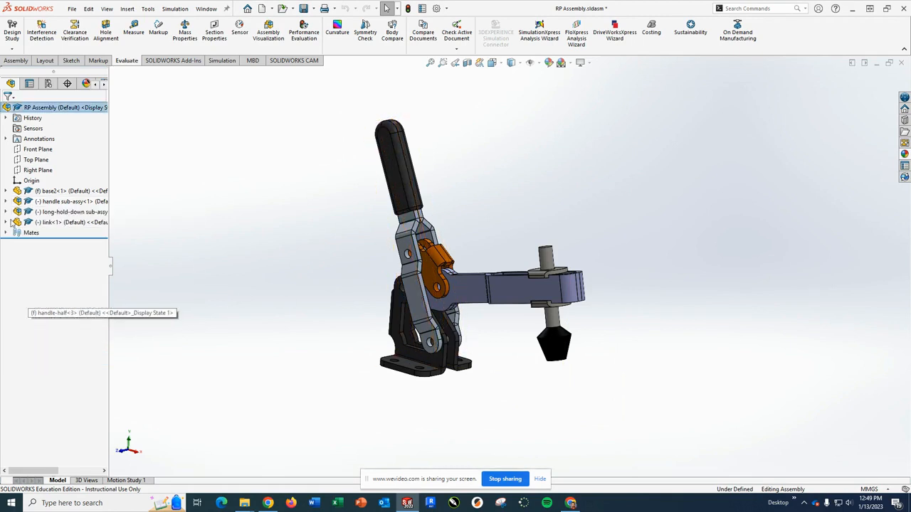
right_click(54, 214)
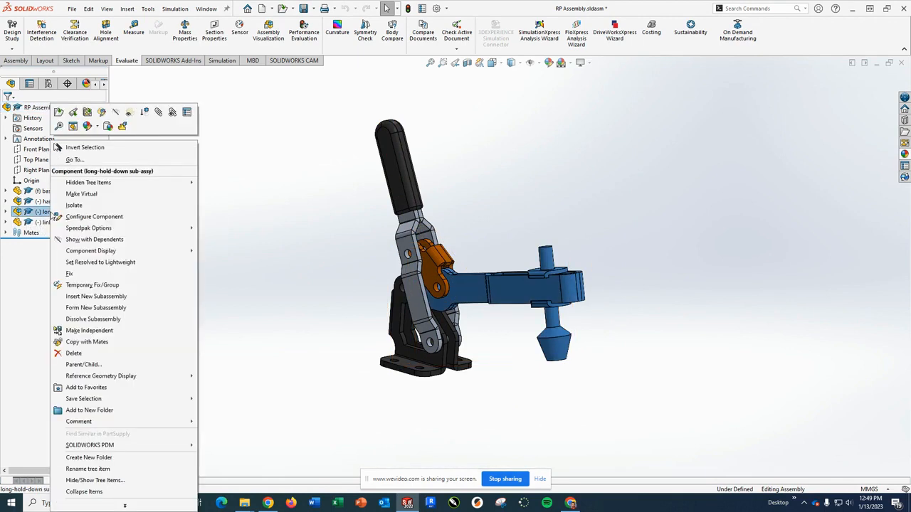
click(58, 114)
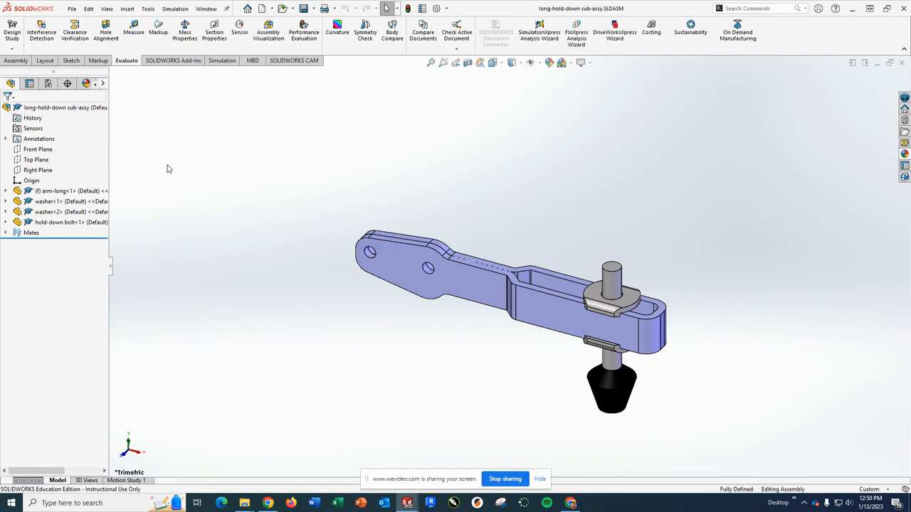
Override the mass of the long-hold-down sub-assembly with 200 grams, save it and return to RP Assembly
click(190, 41)
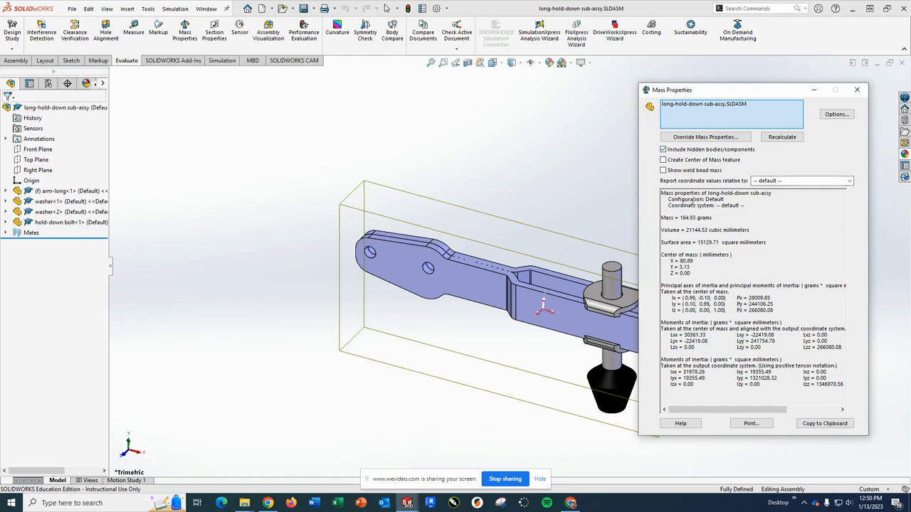
click(703, 138)
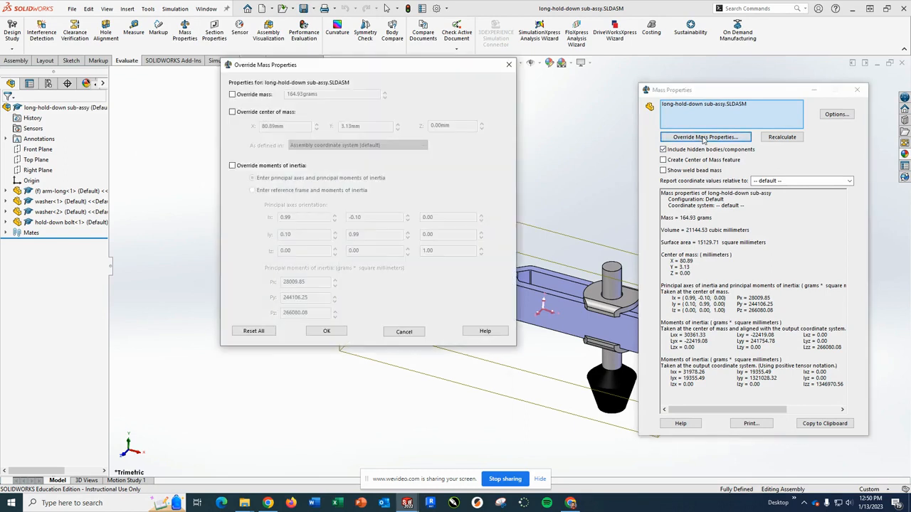
click(232, 96)
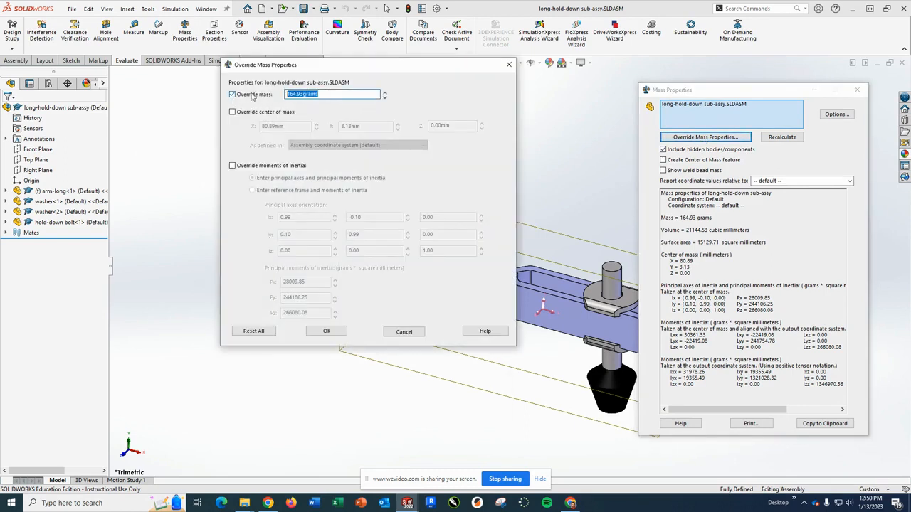
text(200)
key(Return)
click(326, 332)
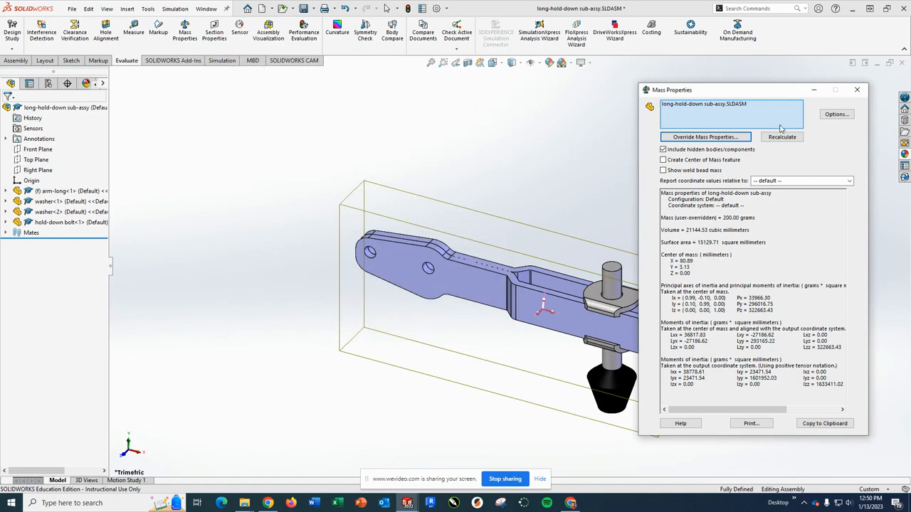
click(861, 91)
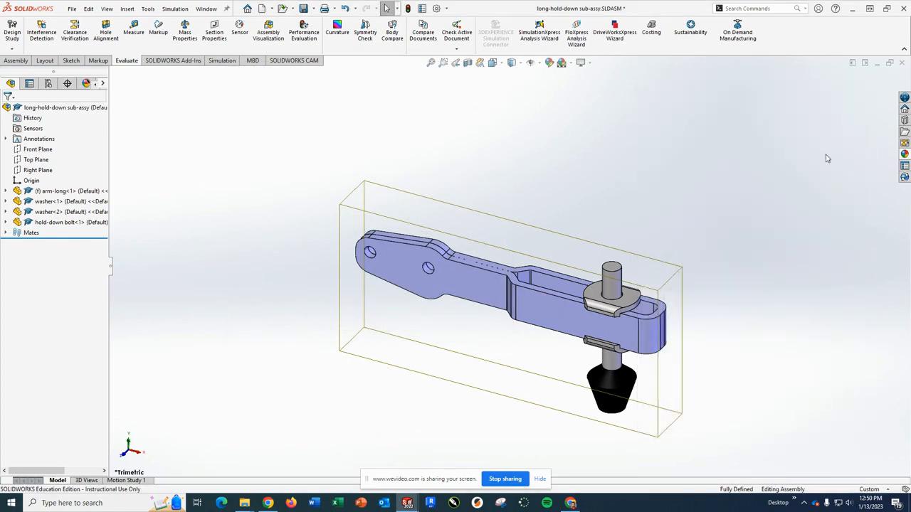
key(ctrl+s)
click(895, 66)
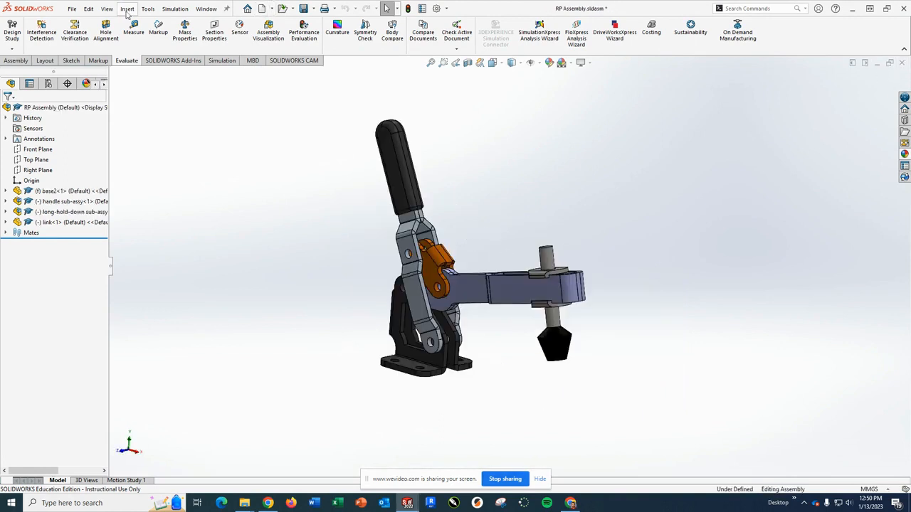
Evaluate the mass properties of RP Assembly with the overridden sub-assembly mass and examine its center of mass marker
click(185, 34)
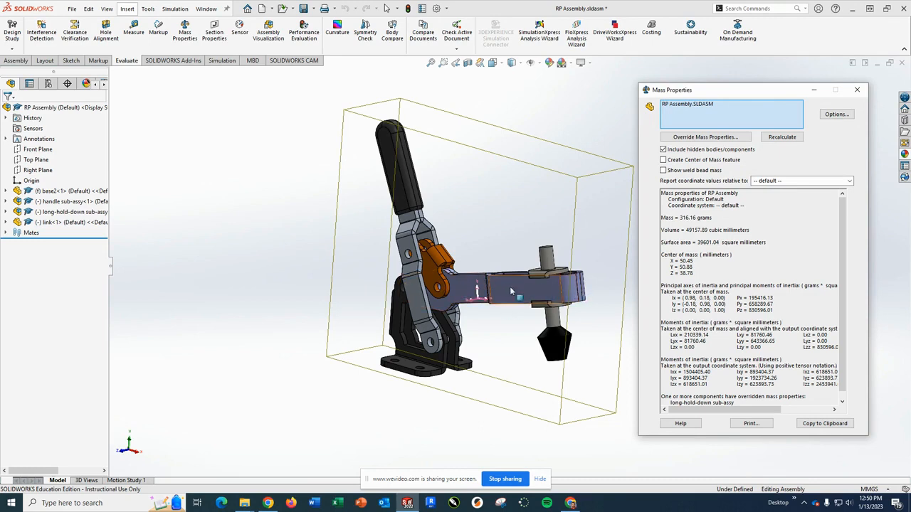
click(241, 225)
middle_drag(241, 225, 221, 232)
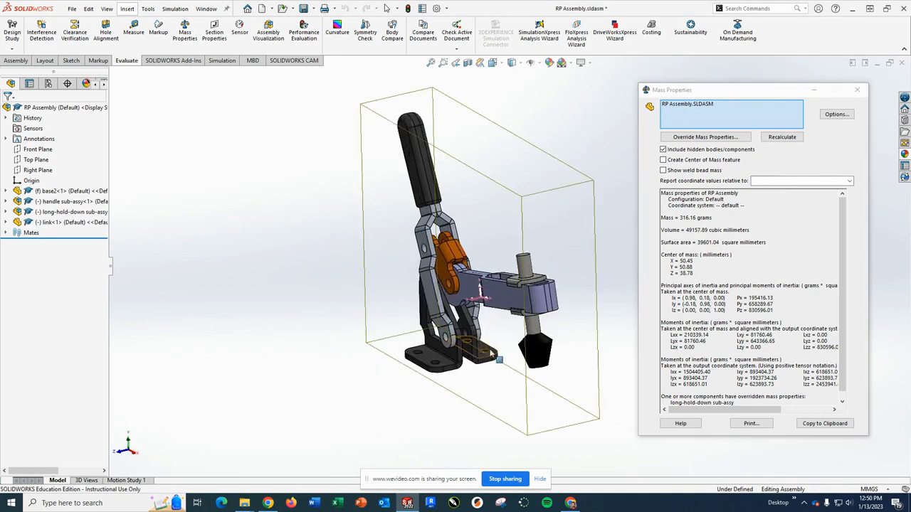